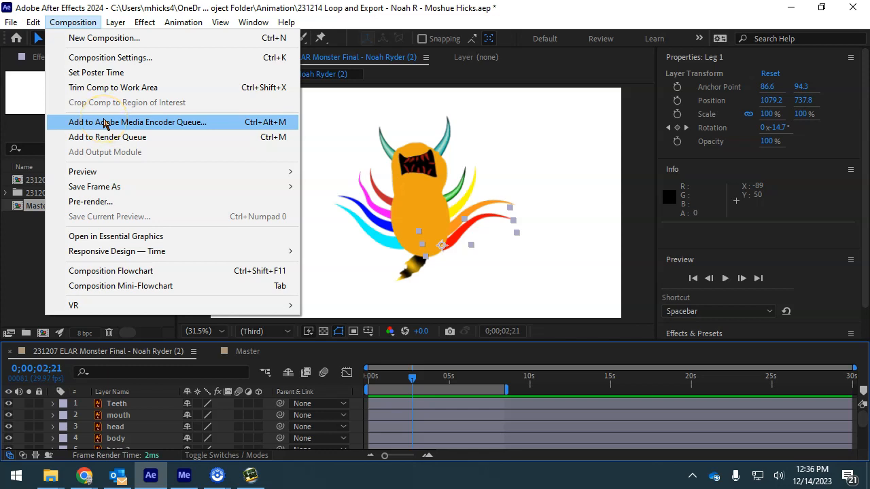
# - Send the monster composition to the Adobe Media Encoder queue
pyautogui.click(27, 267)
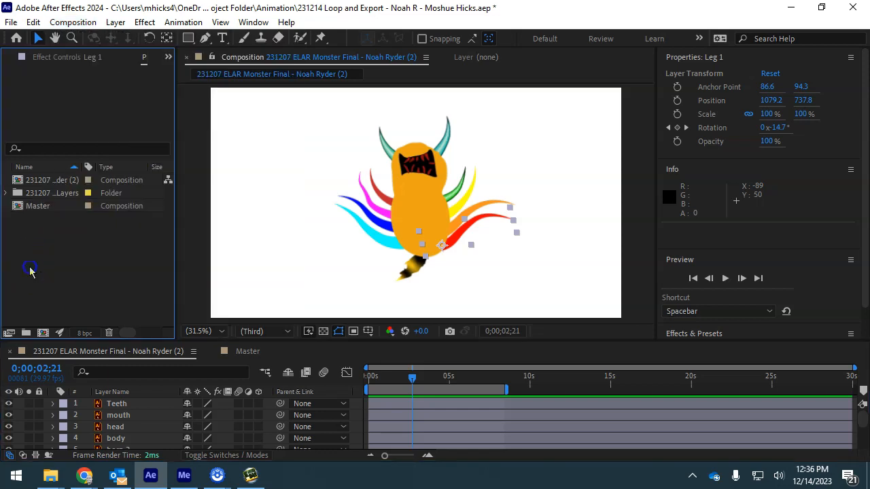
pyautogui.click(75, 22)
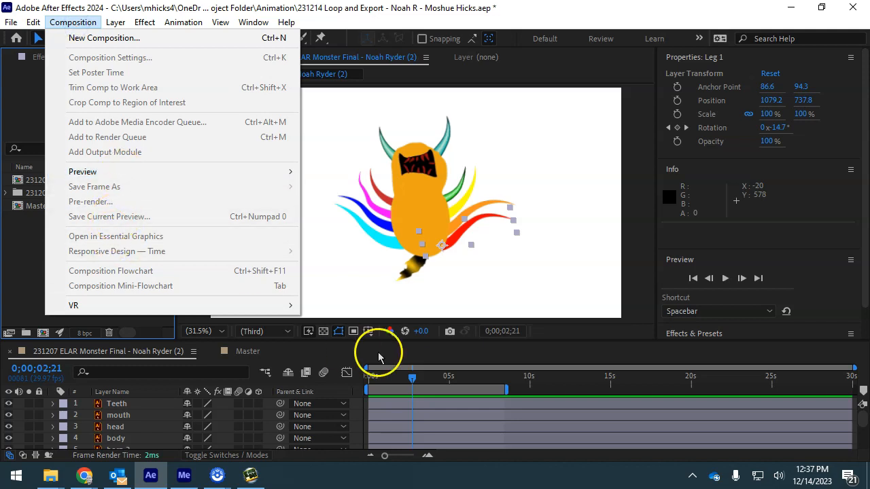
pyautogui.click(413, 379)
pyautogui.moveTo(413, 379); pyautogui.dragTo(444, 383)
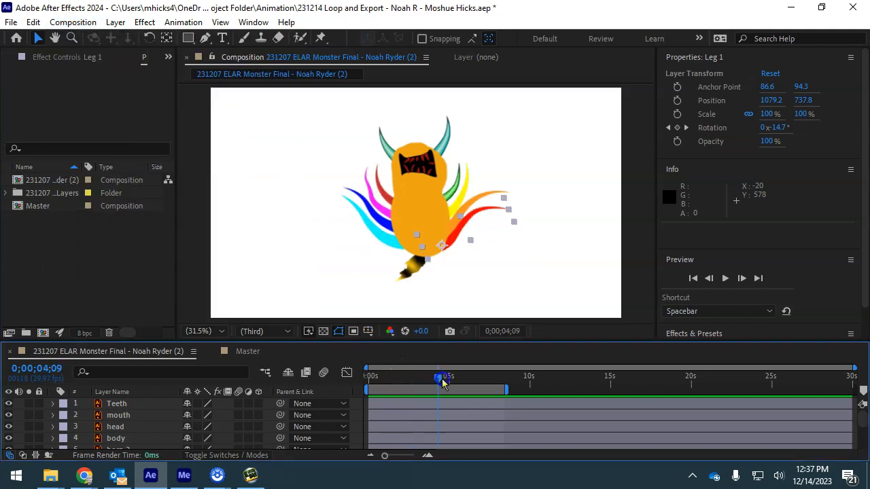
pyautogui.click(75, 23)
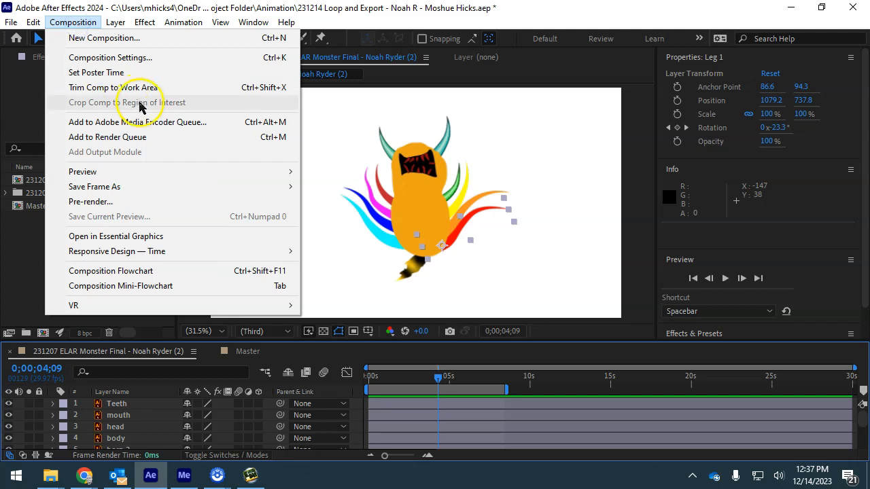
pyautogui.click(174, 127)
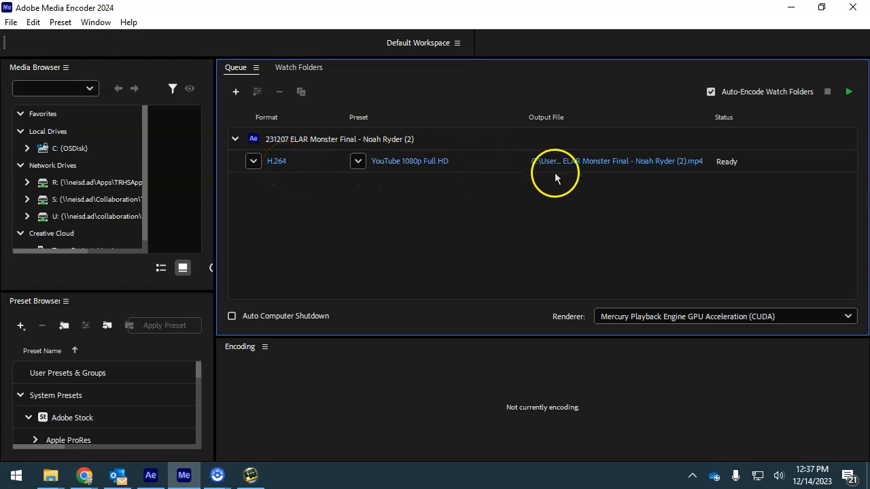
# - Set the H.264 output to save in the Animation folder, named with 231214, the artist's first name, "Monster Animated Loop" and the author's name
pyautogui.click(683, 161)
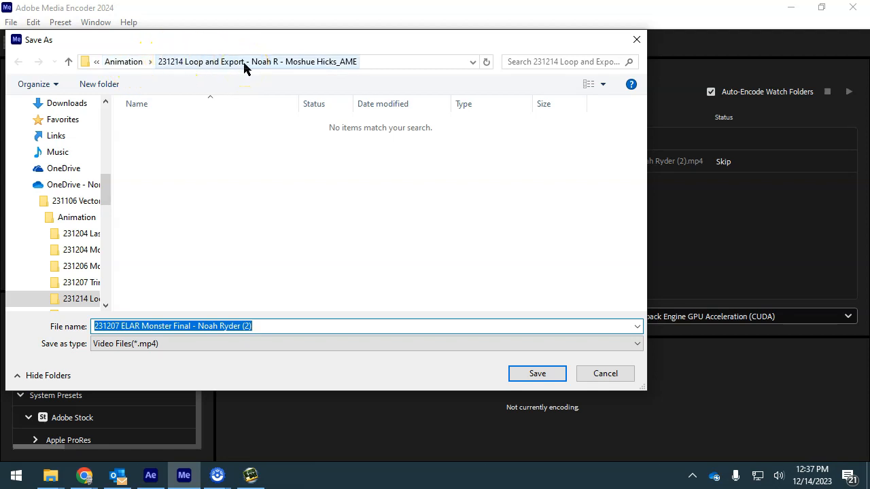
pyautogui.click(138, 62)
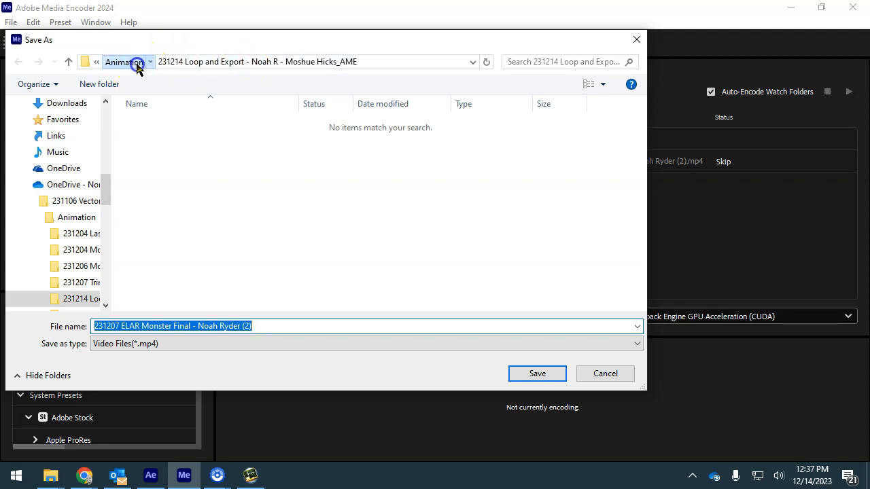
pyautogui.click(110, 327)
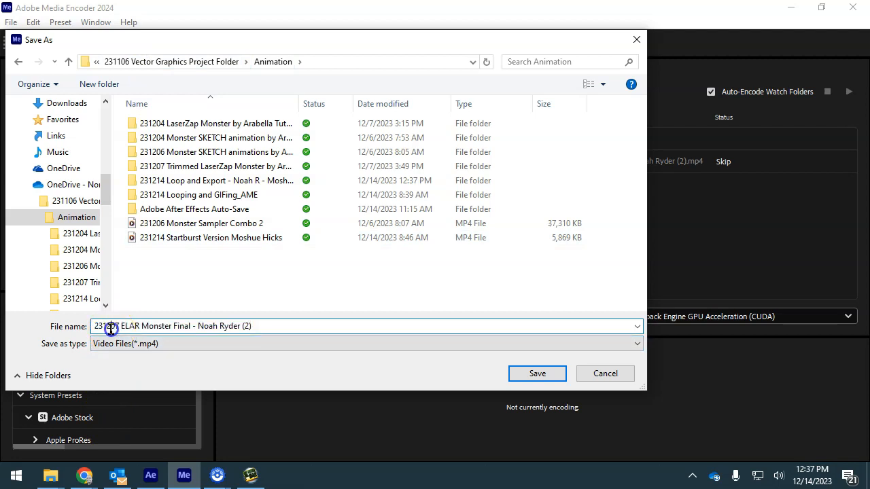
pyautogui.hotkey('ctrl', 'a')
pyautogui.write('23121')
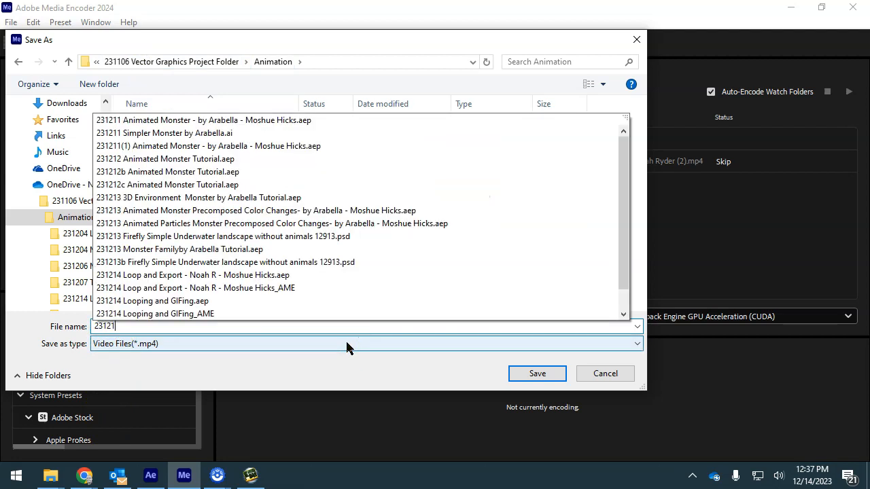
pyautogui.write('4 No')
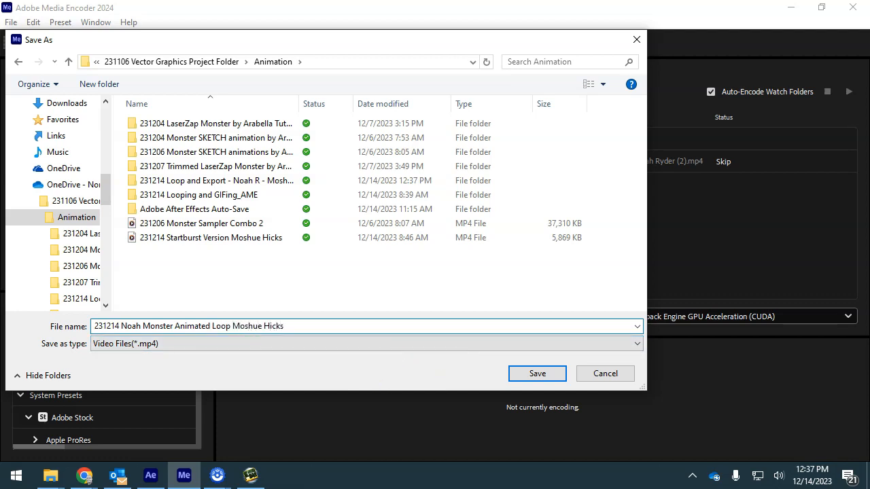
pyautogui.click(536, 374)
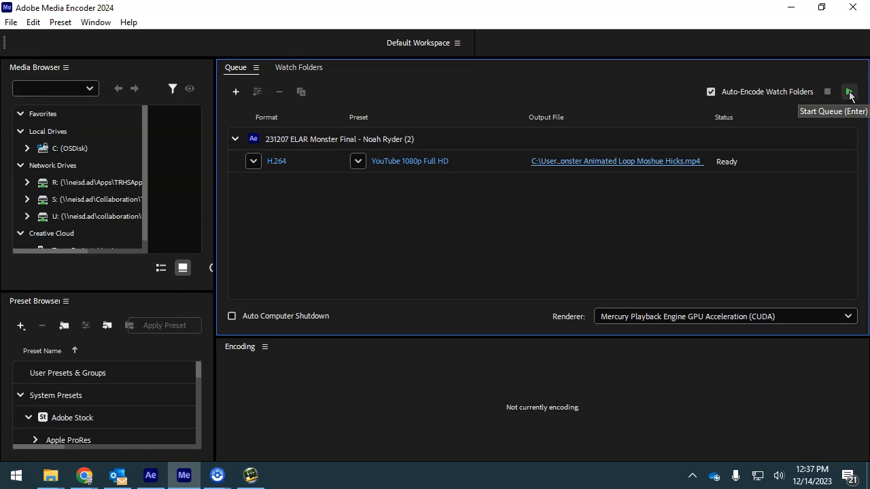
# - Duplicate the queued monster composition and set the duplicate's format to Animated GIF
pyautogui.rightClick(477, 144)
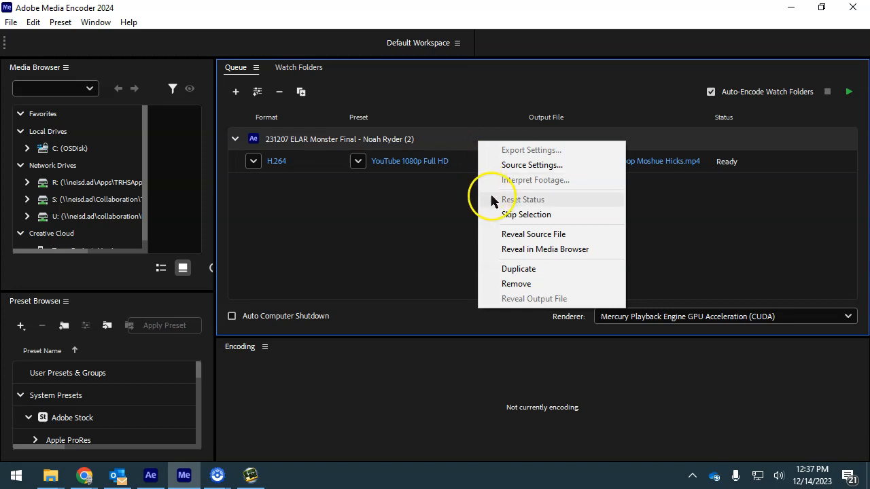
pyautogui.click(522, 270)
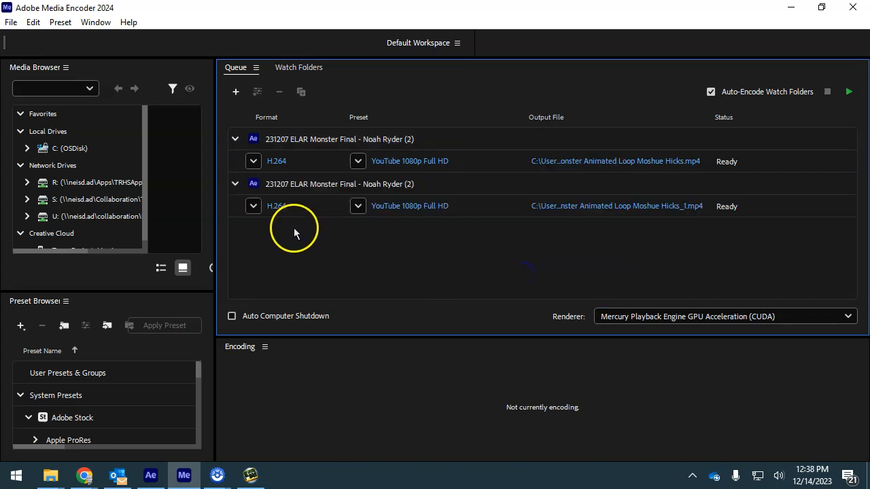
pyautogui.click(253, 206)
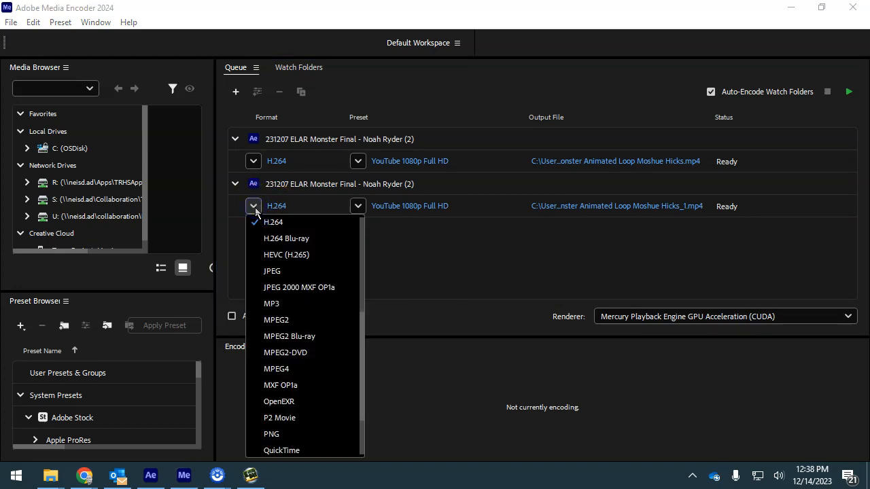
pyautogui.scroll(4, 301, 278)
pyautogui.scroll(5, 308, 245)
pyautogui.scroll(3, 306, 282)
pyautogui.click(305, 277)
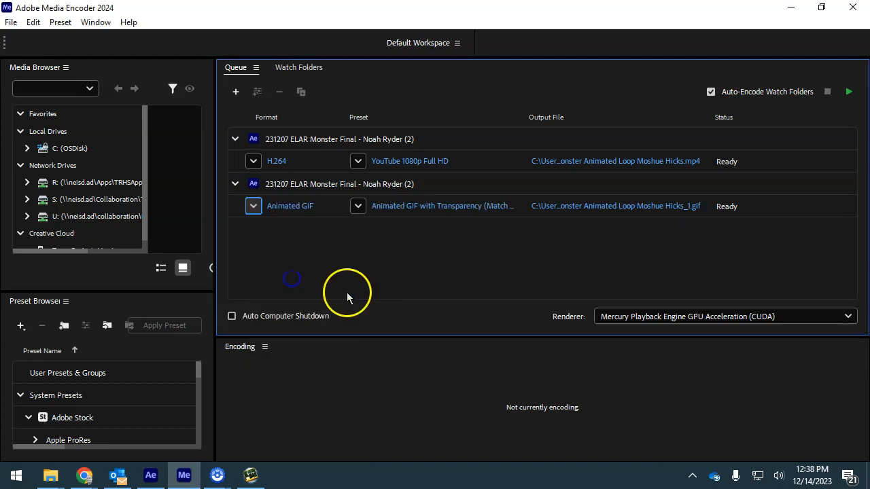
# - Open the export settings of the GIF output and select Animated GIF as the format
pyautogui.click(479, 206)
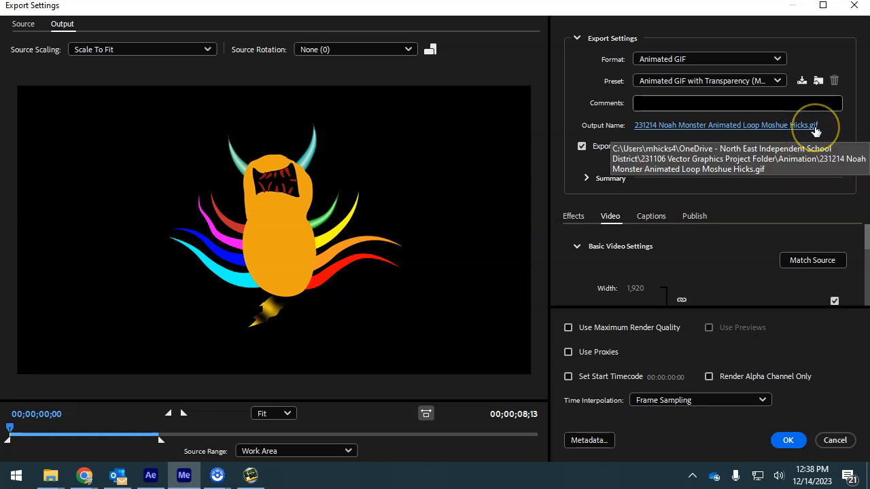
pyautogui.click(722, 59)
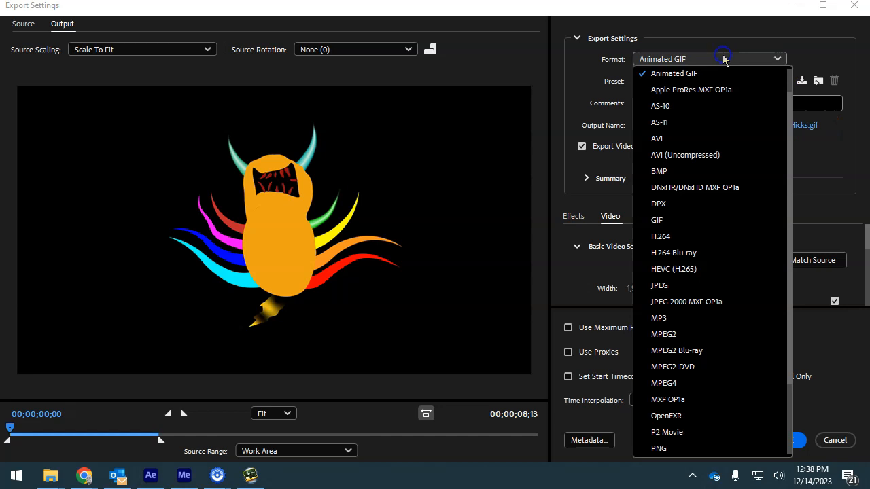
pyautogui.scroll(1, 712, 173)
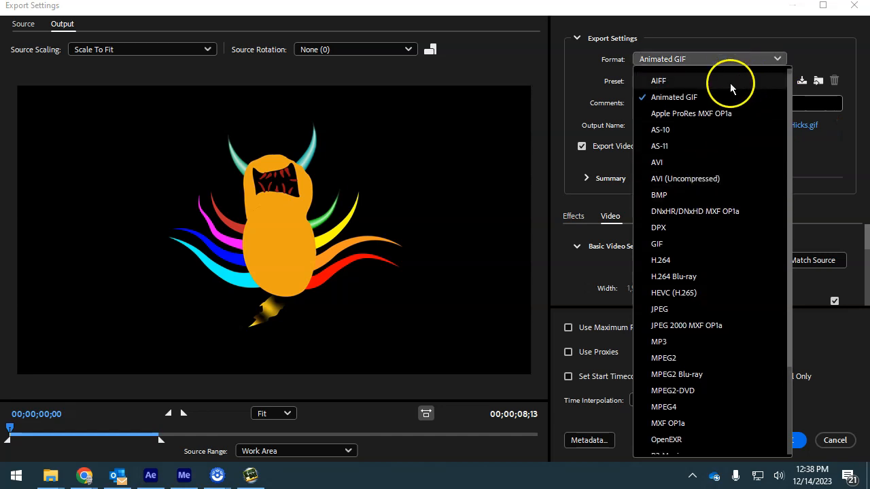
pyautogui.click(687, 95)
pyautogui.click(720, 240)
pyautogui.click(352, 170)
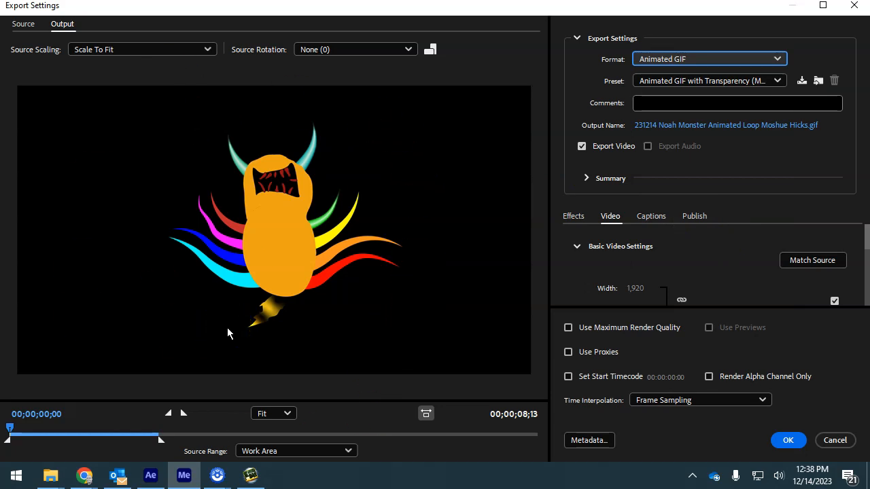
# - Stop matching the GIF's frame size to the source, set its width to 600 with linked height, and accept the export settings
pyautogui.scroll(-1, 679, 277)
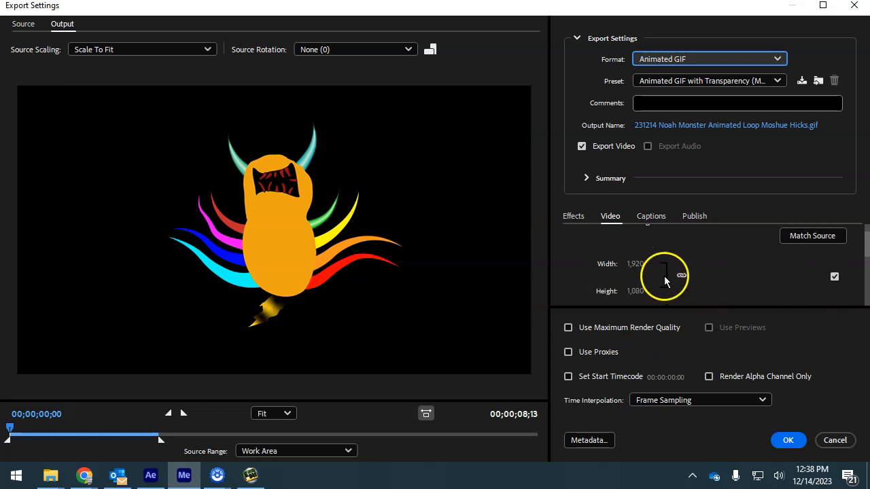
pyautogui.click(835, 278)
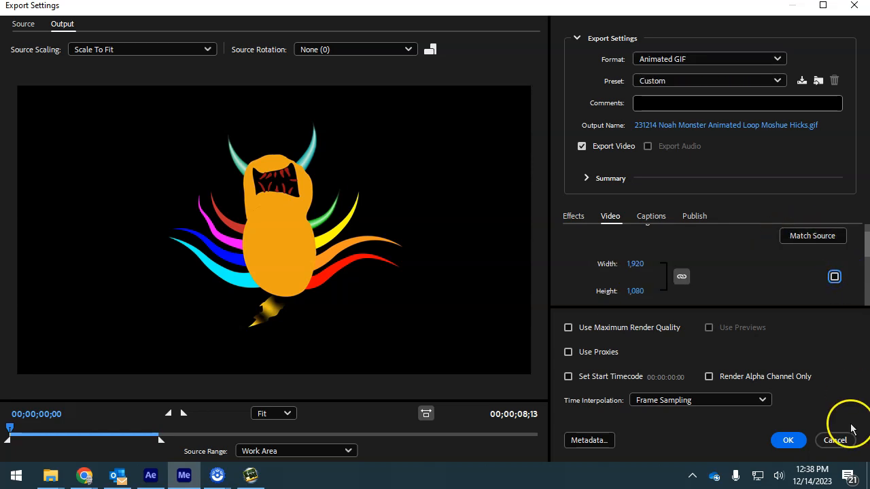
pyautogui.click(634, 265)
pyautogui.write('600')
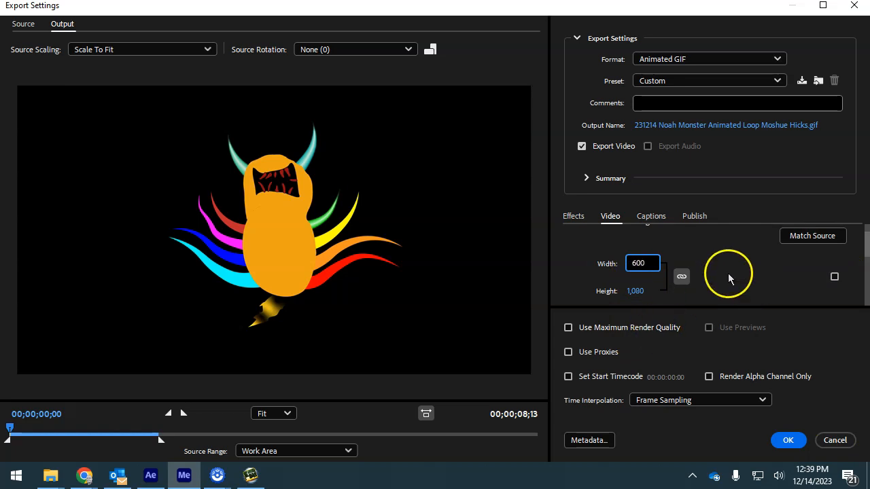
pyautogui.press('Return')
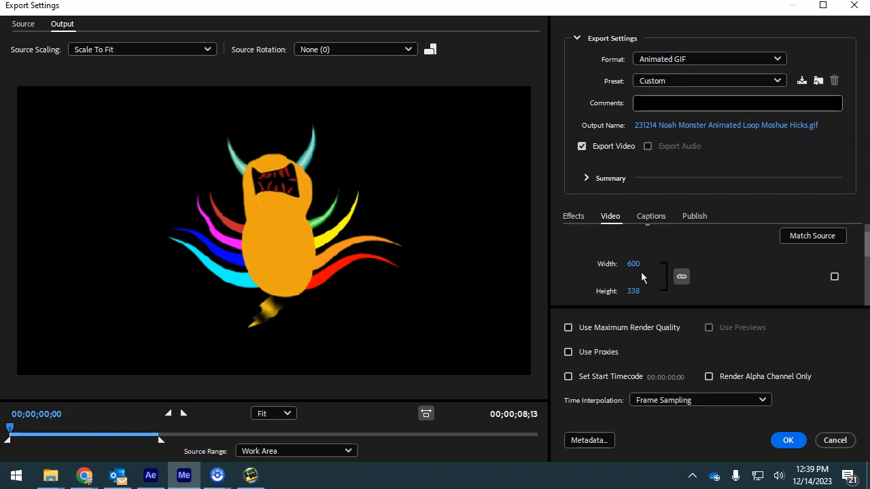
pyautogui.click(788, 440)
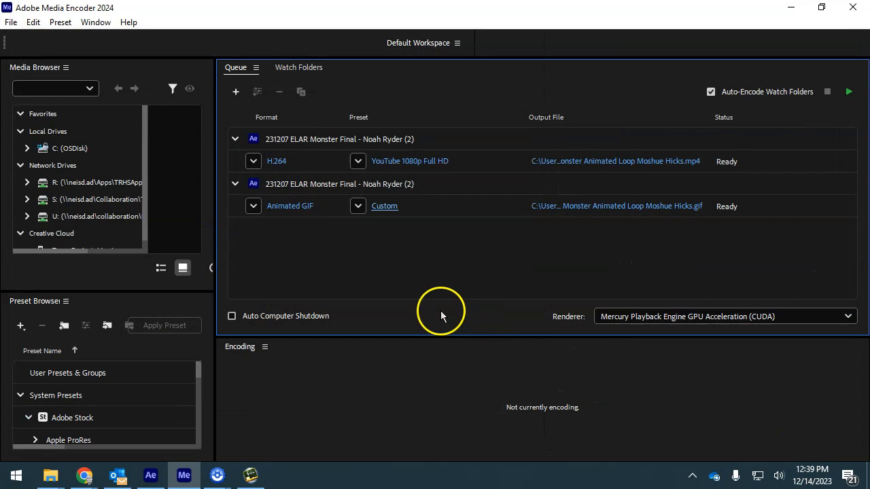
# - Start encoding the queue and switch to the Exploring Multimedia site in the Google Sites editor in Chrome
pyautogui.click(849, 91)
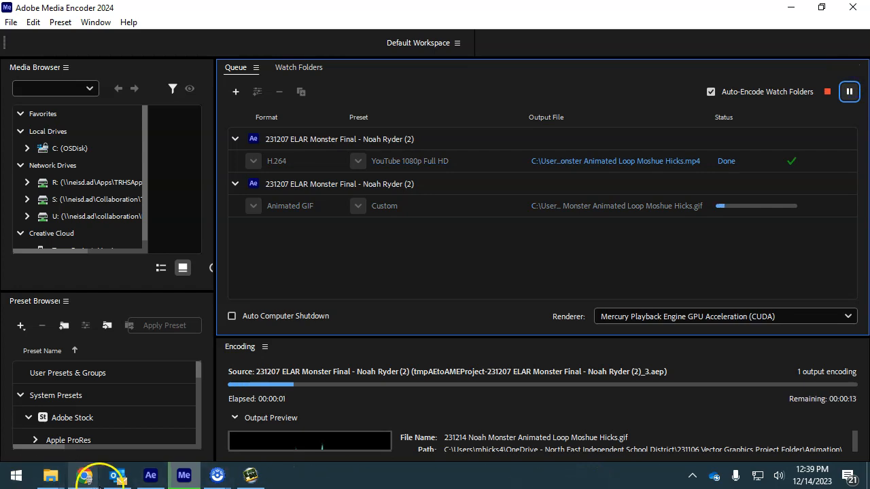
pyautogui.click(85, 475)
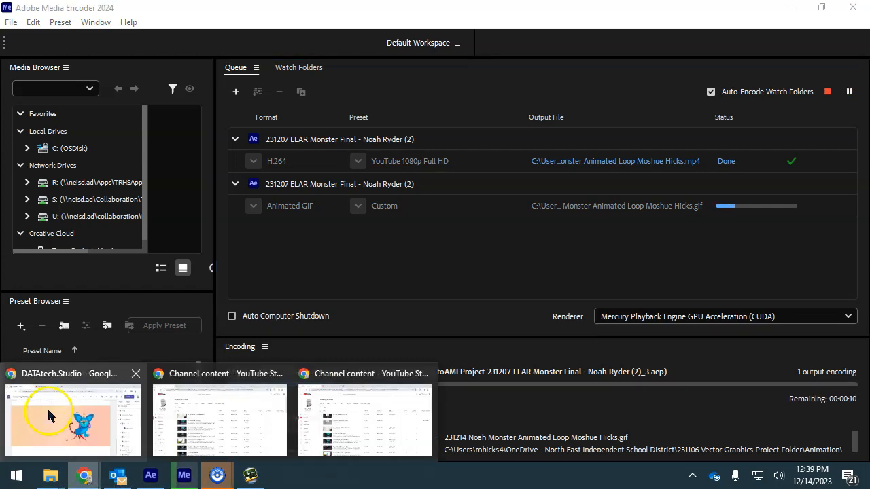
pyautogui.click(46, 407)
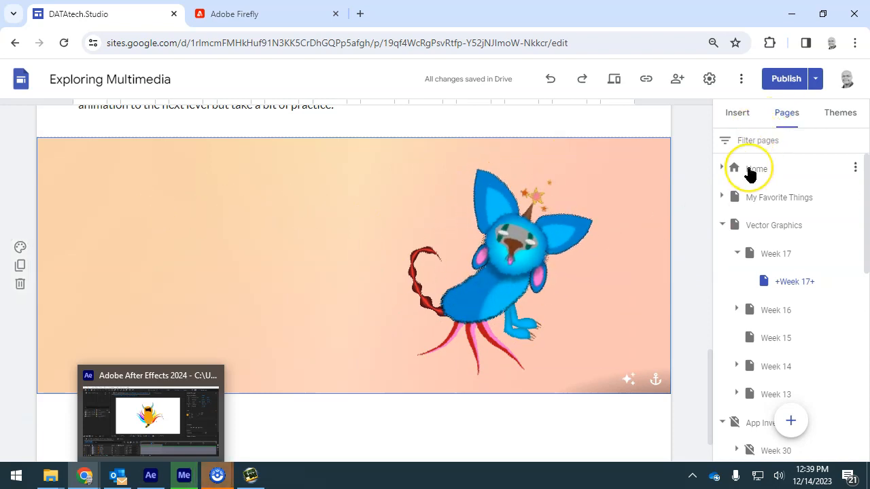
# - Upload the newest 231214 monster animated loop GIF to the page from the Animation folder in 231106 Vector Graphics Project Folder
pyautogui.click(737, 116)
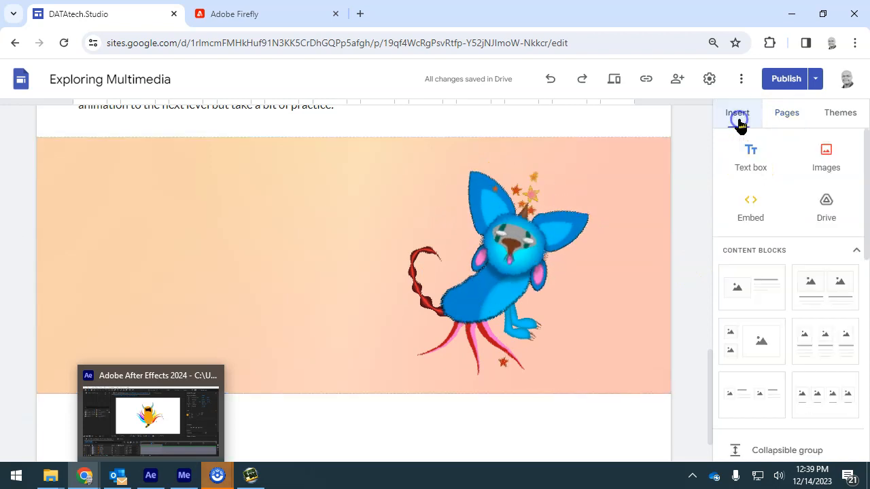
pyautogui.click(828, 157)
pyautogui.click(835, 194)
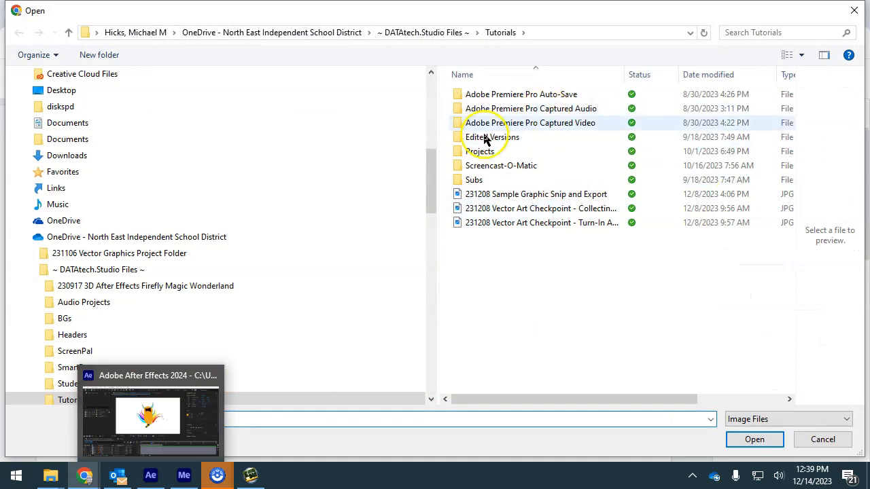
pyautogui.click(76, 260)
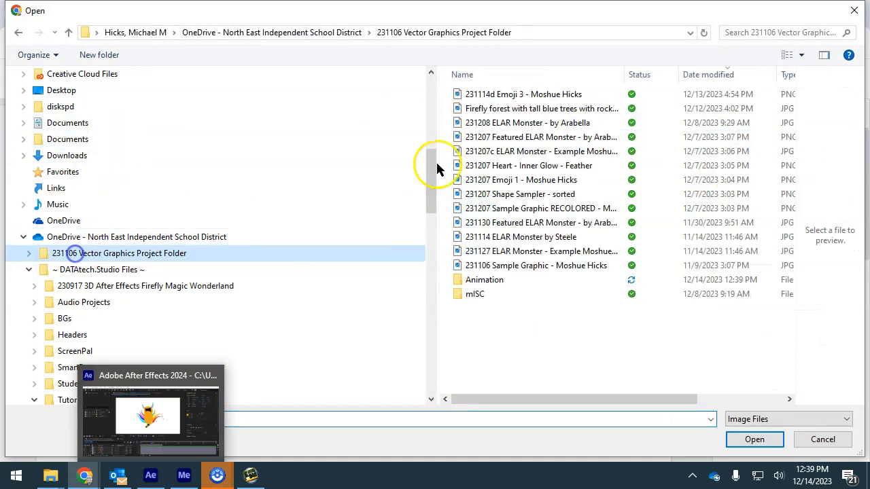
pyautogui.doubleClick(491, 280)
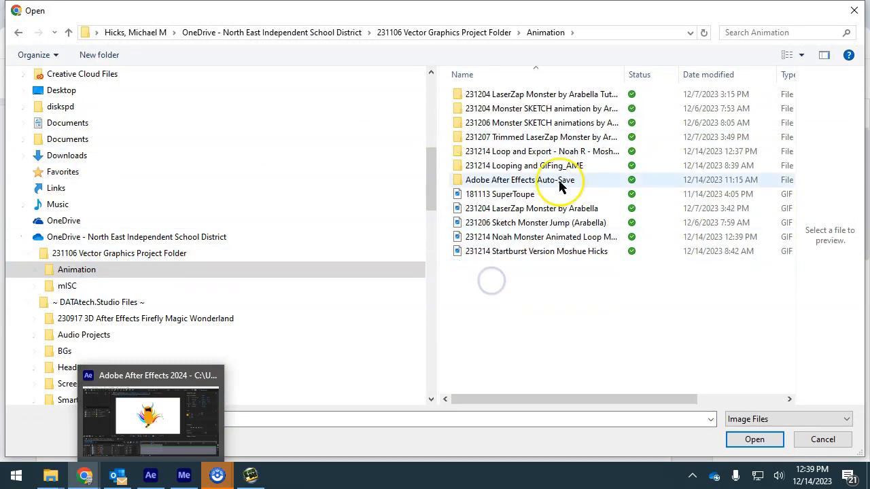
pyautogui.click(702, 78)
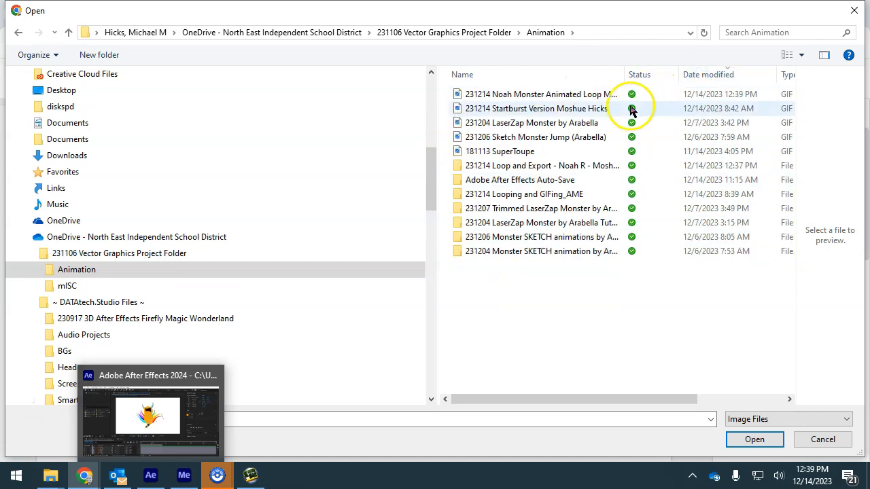
pyautogui.click(567, 98)
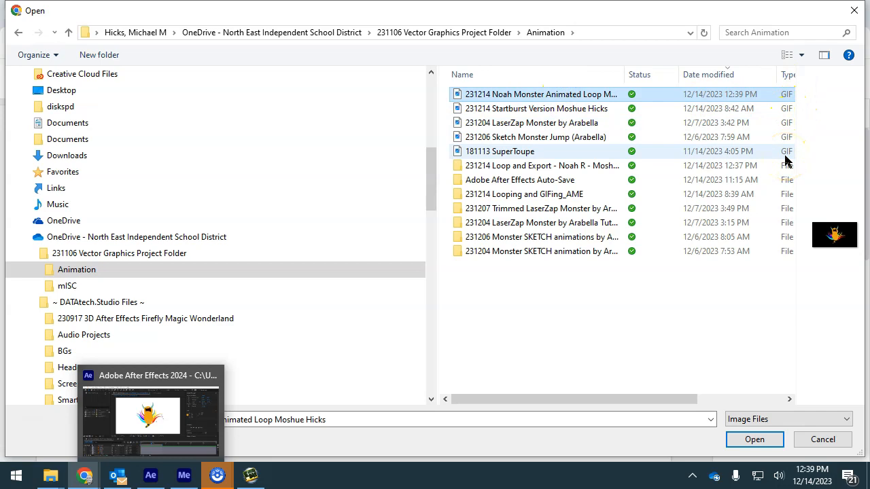
pyautogui.click(754, 440)
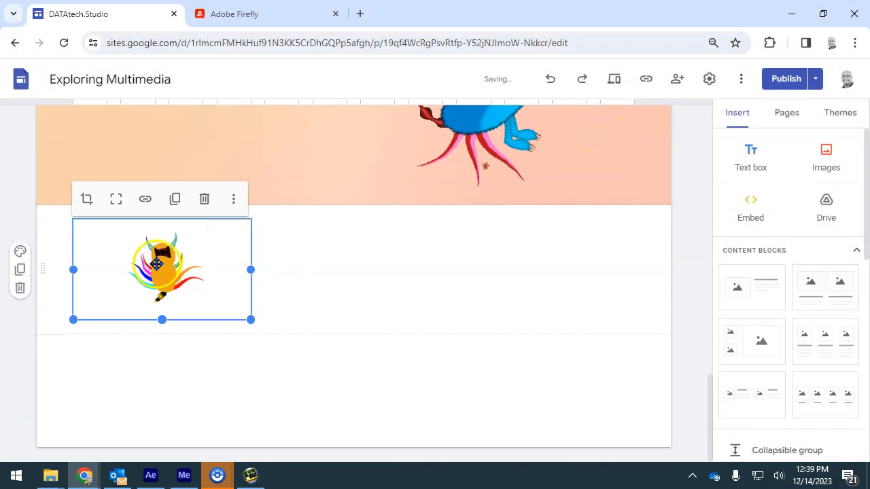
# - Move the inserted monster GIF lower on the page and enlarge it from its corner
pyautogui.moveTo(157, 263); pyautogui.dragTo(190, 361)
pyautogui.scroll(-4, 259, 360)
pyautogui.click(235, 185)
pyautogui.moveTo(246, 193); pyautogui.dragTo(356, 316)
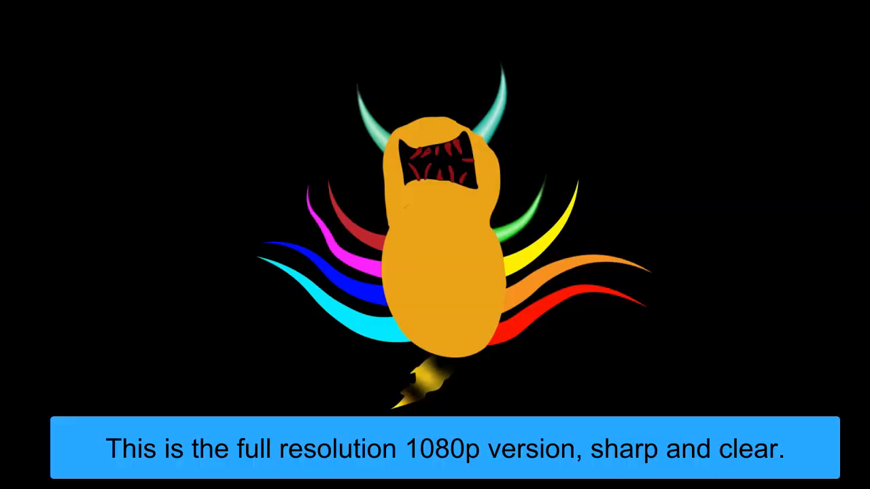